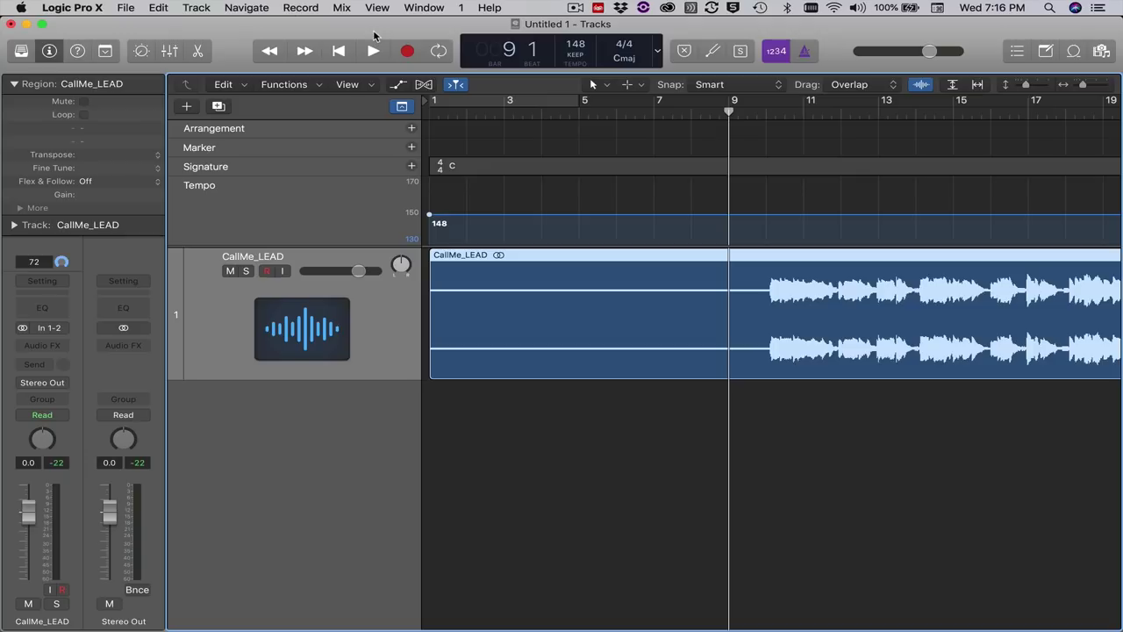
# - Play back a short stretch of the CallMe_LEAD vocal track from bar 9
pyautogui.press('space')
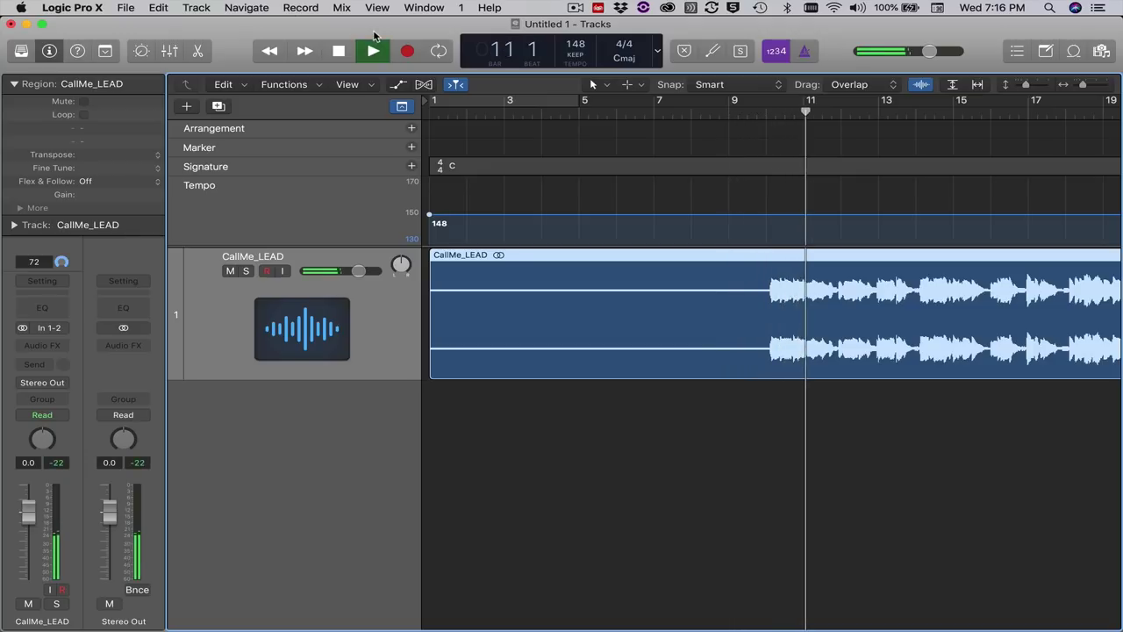
pyautogui.press('space')
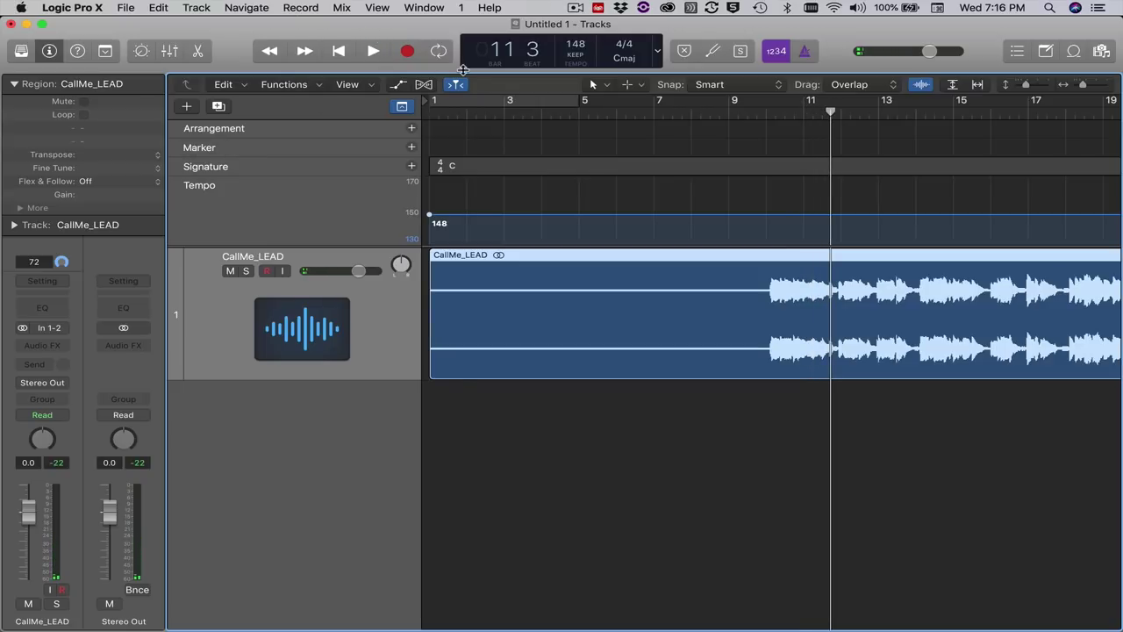
# - Create one software instrument track with the default patch and enlarge its height to match the vocal track
pyautogui.click(197, 8)
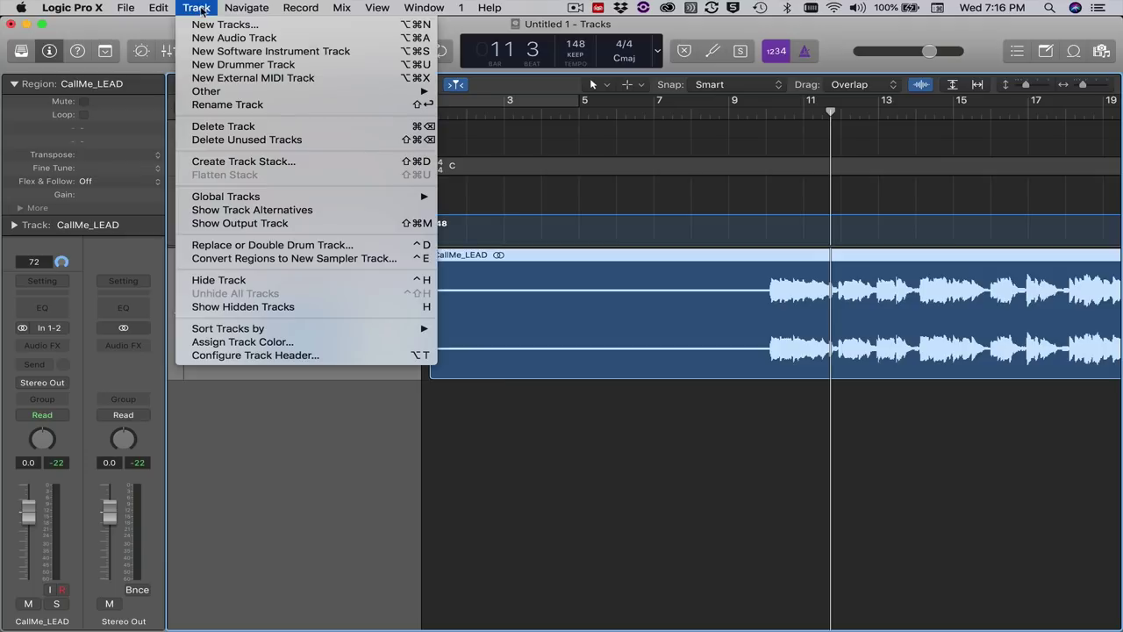
pyautogui.click(547, 134)
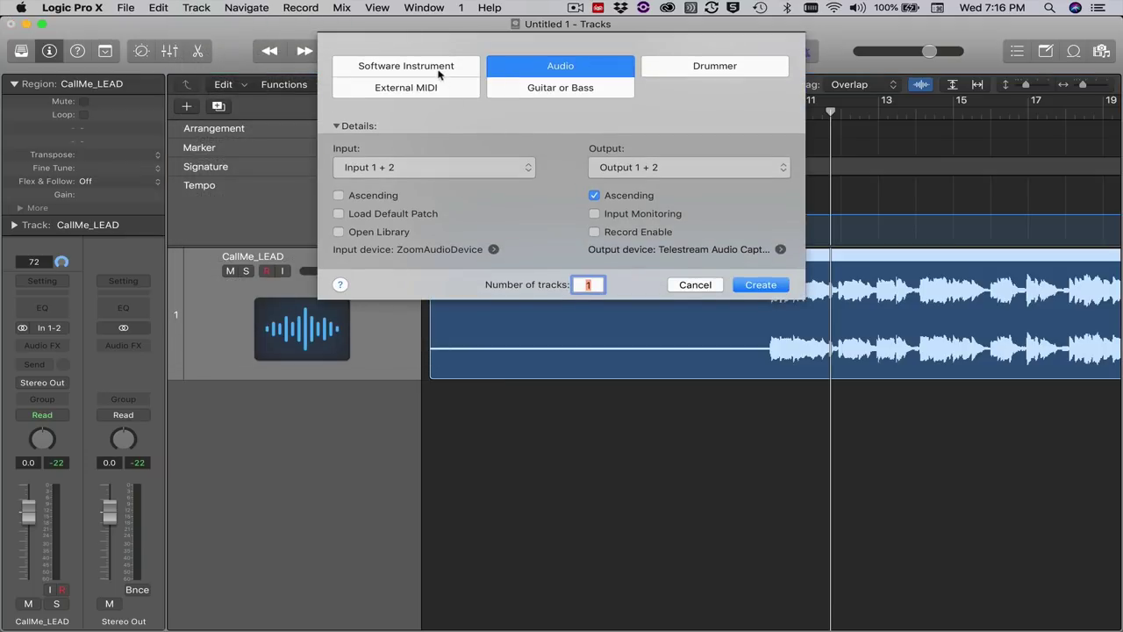
pyautogui.click(440, 74)
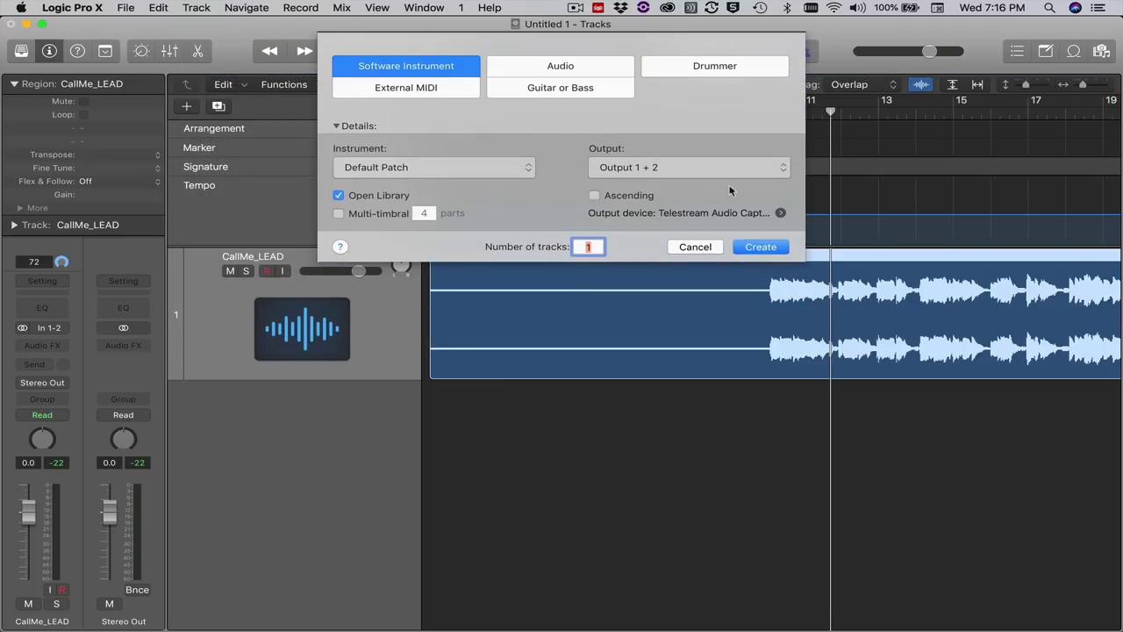
pyautogui.click(765, 248)
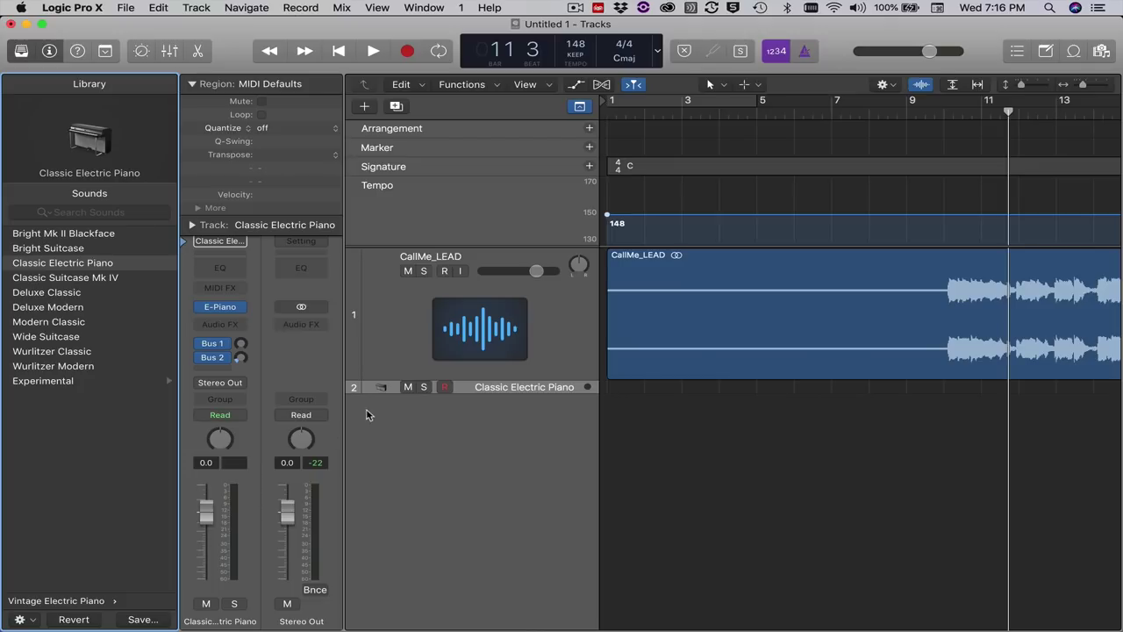
pyautogui.moveTo(355, 391); pyautogui.dragTo(370, 525)
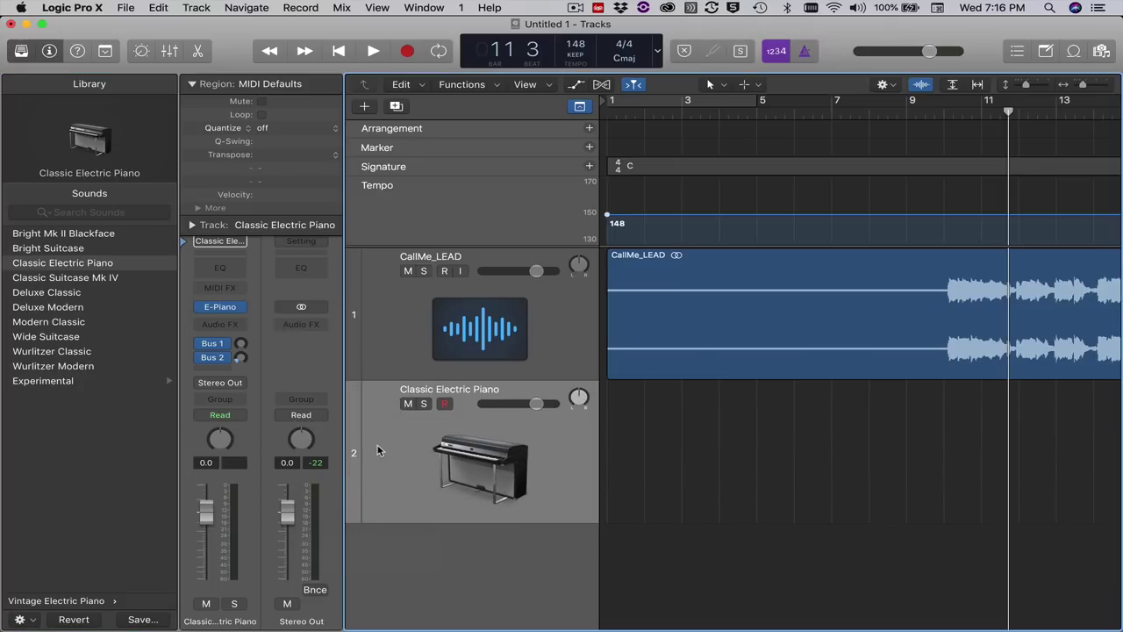
# - Replace the new track's instrument with a stereo EVOC 20 PS (Vocoder Synth) and place its window clear of the track headers
pyautogui.click(244, 308)
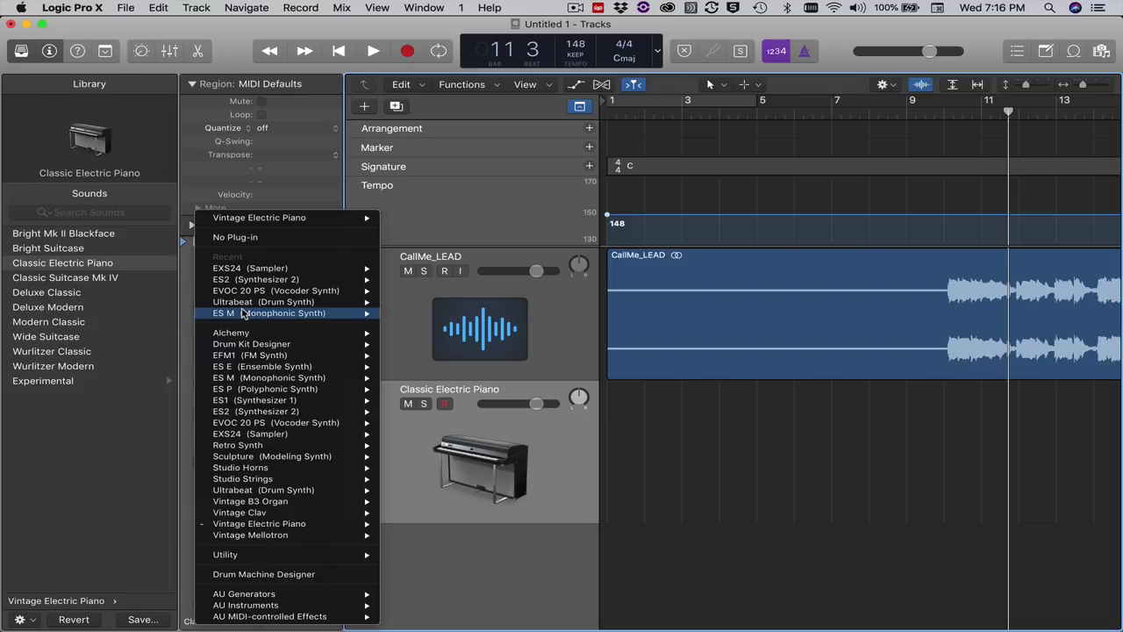
pyautogui.moveTo(244, 313)
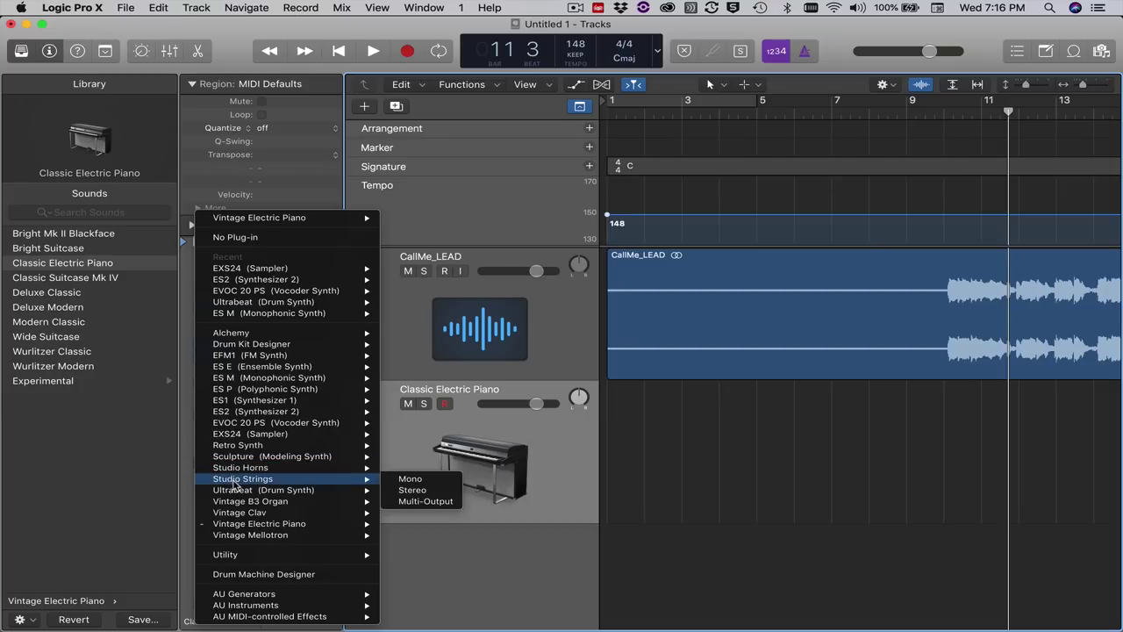
pyautogui.moveTo(256, 424)
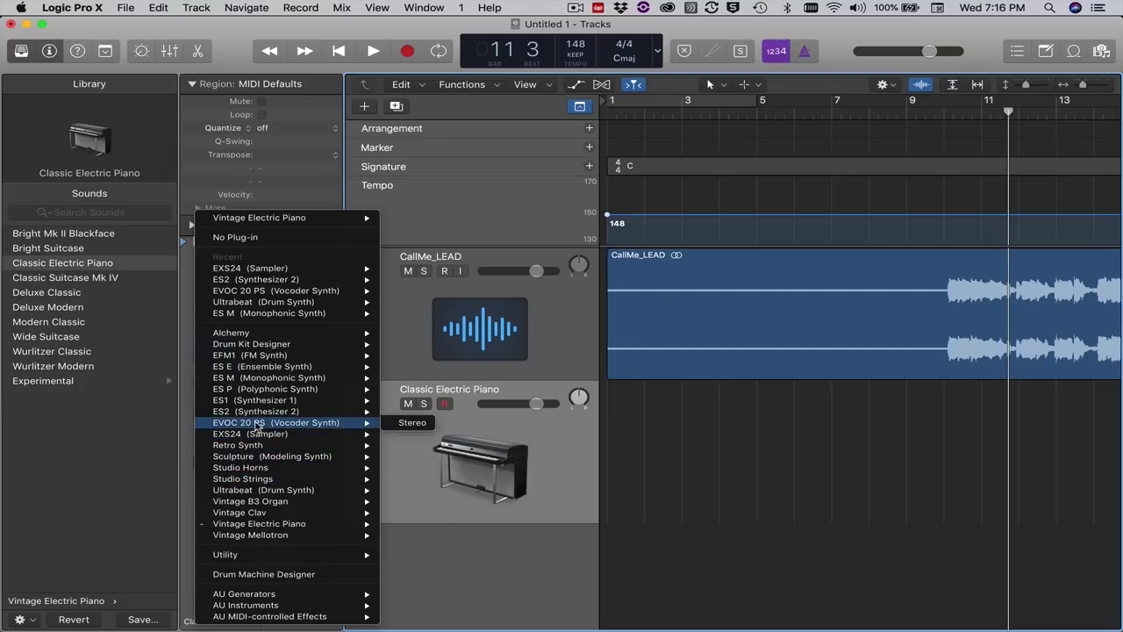
pyautogui.click(408, 423)
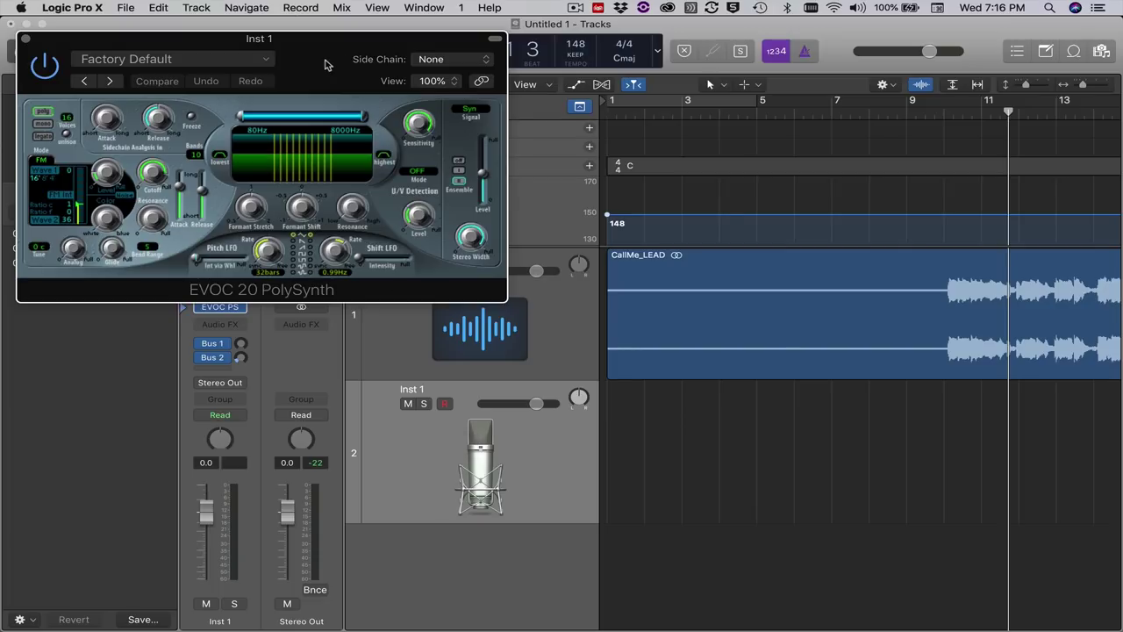
pyautogui.moveTo(324, 65); pyautogui.dragTo(819, 237)
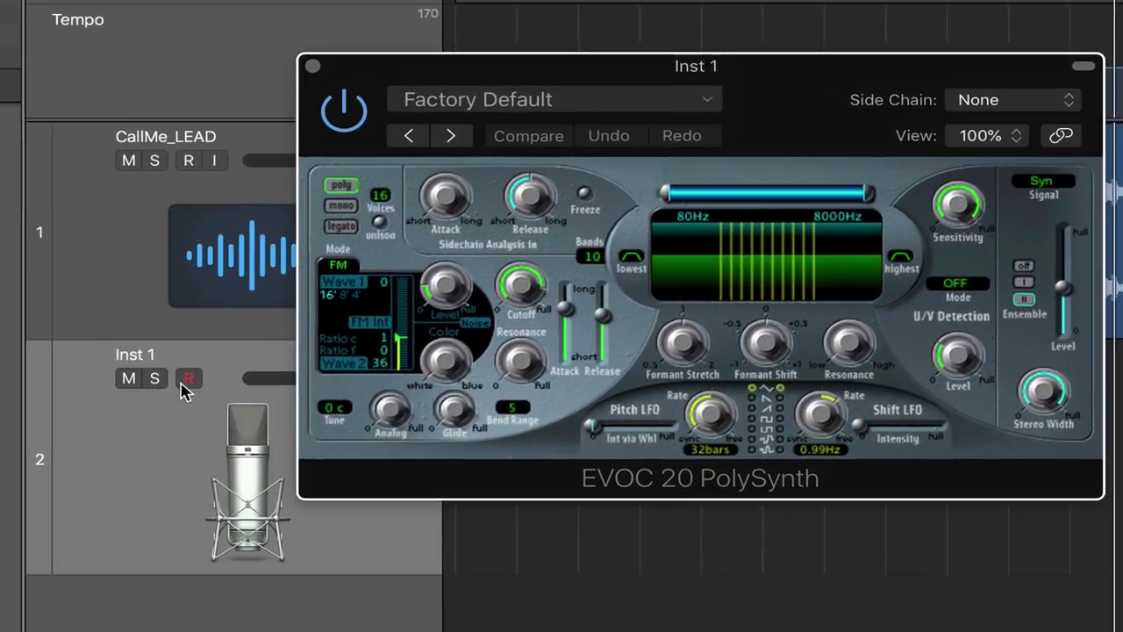
# - Record-enable the Inst 1 track and set the EVOC 20 PolySynth's Signal mode to Voc
pyautogui.click(186, 380)
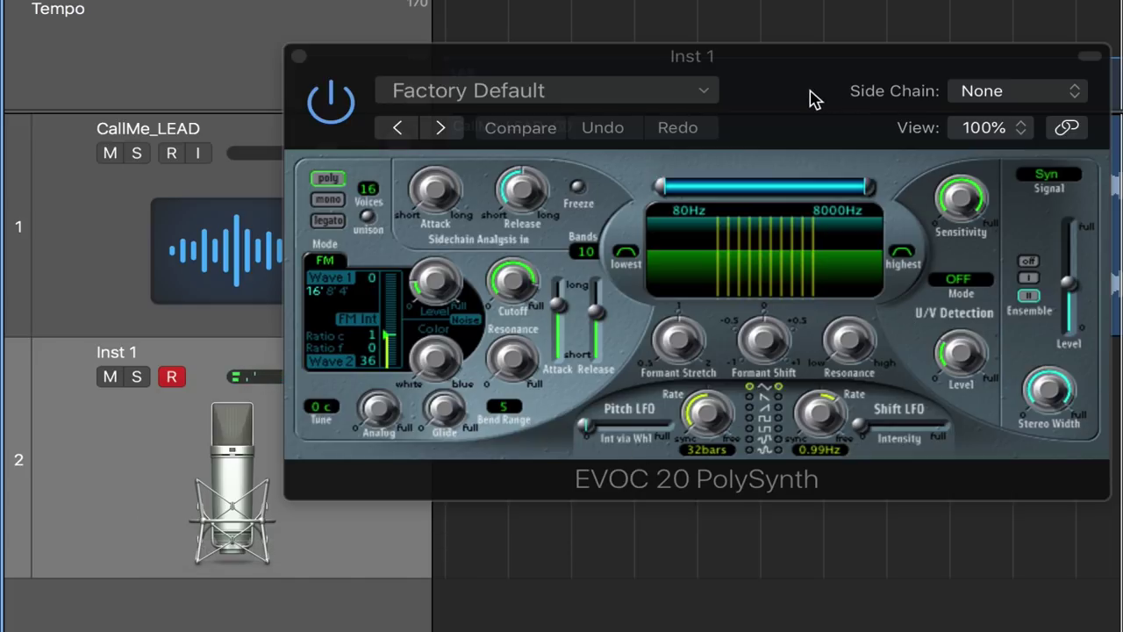
pyautogui.moveTo(812, 99); pyautogui.dragTo(746, 83)
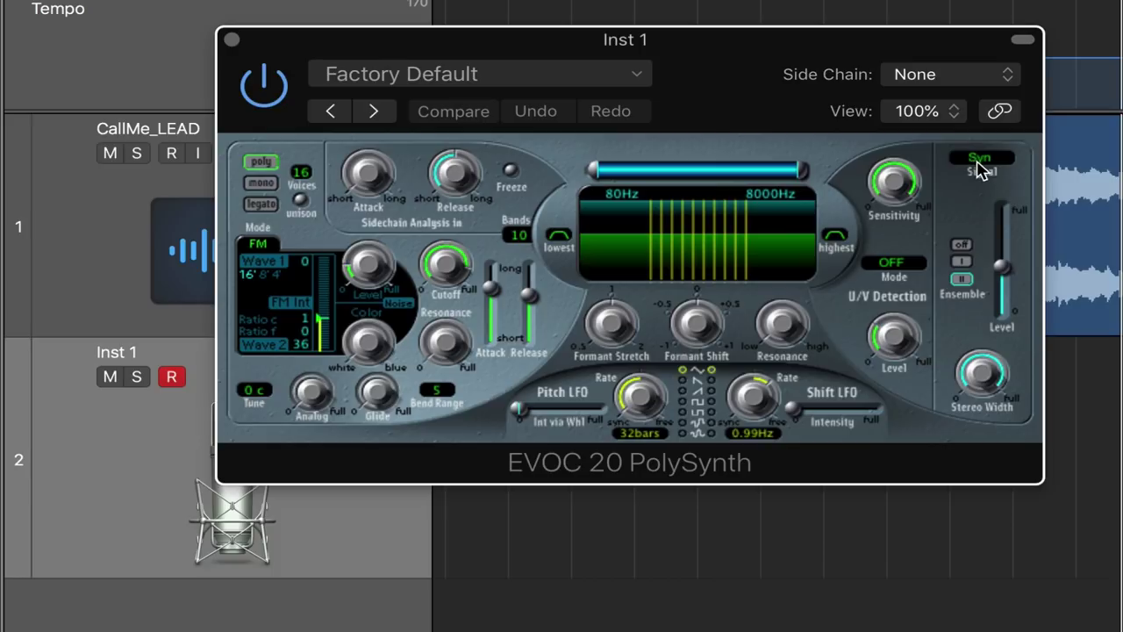
pyautogui.click(980, 163)
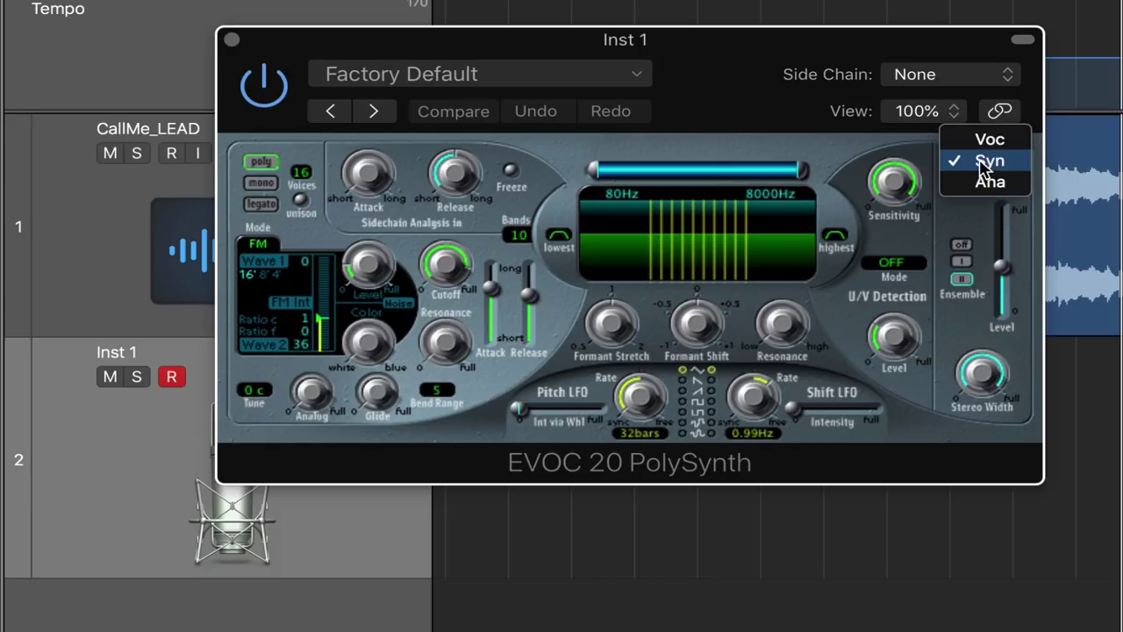
pyautogui.click(988, 141)
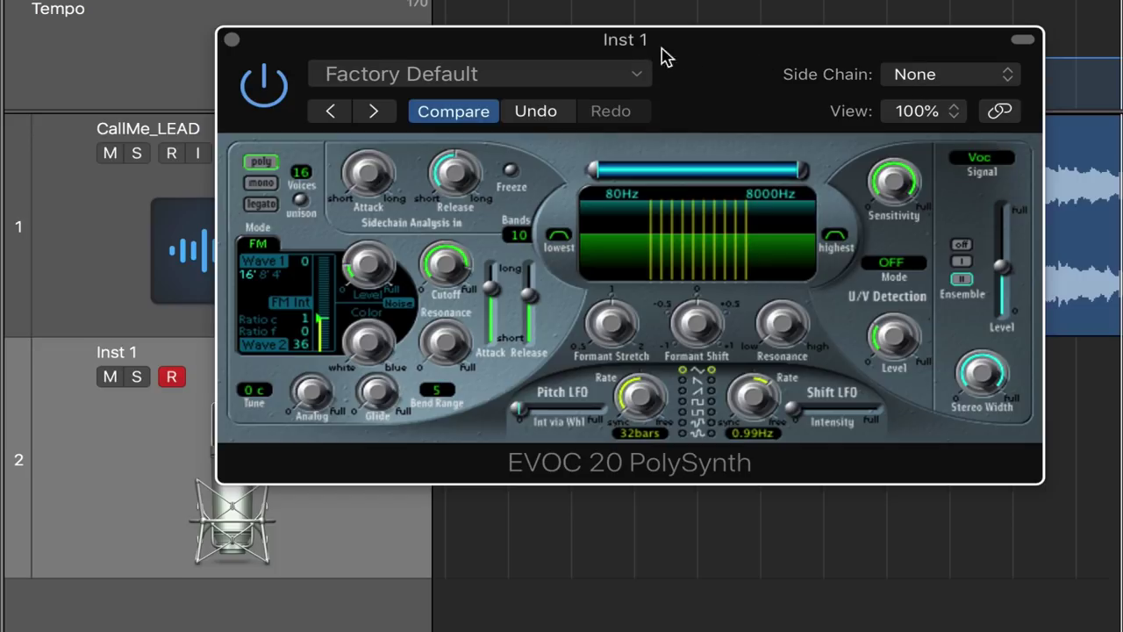
# - Route the output of the CallMe_LEAD track to Bus 3
pyautogui.moveTo(665, 56); pyautogui.dragTo(843, 352)
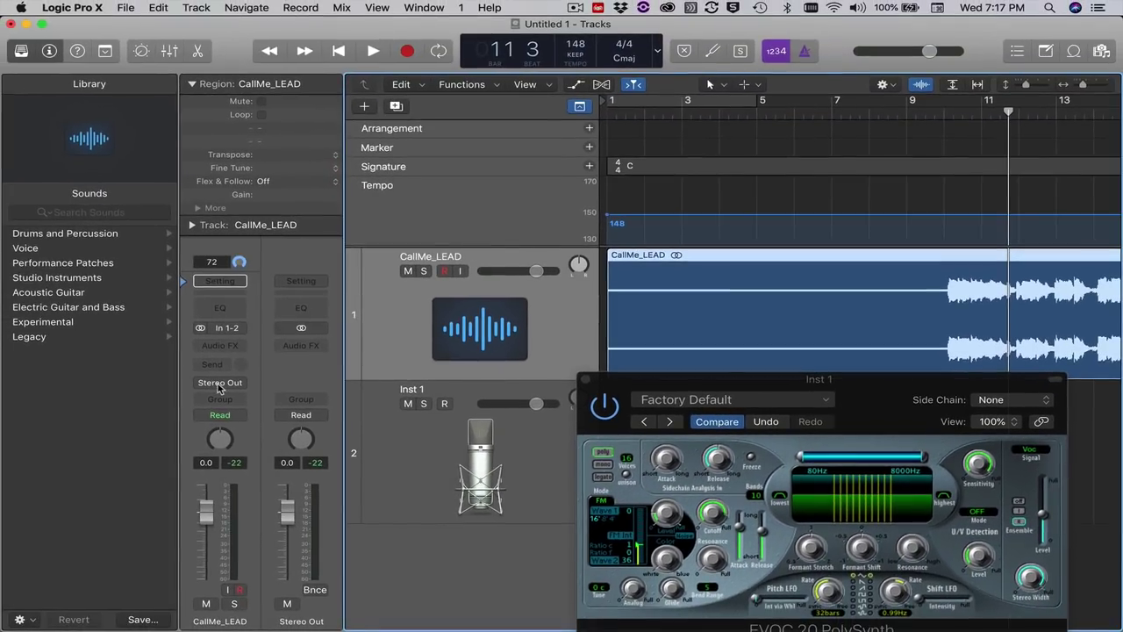
pyautogui.click(219, 383)
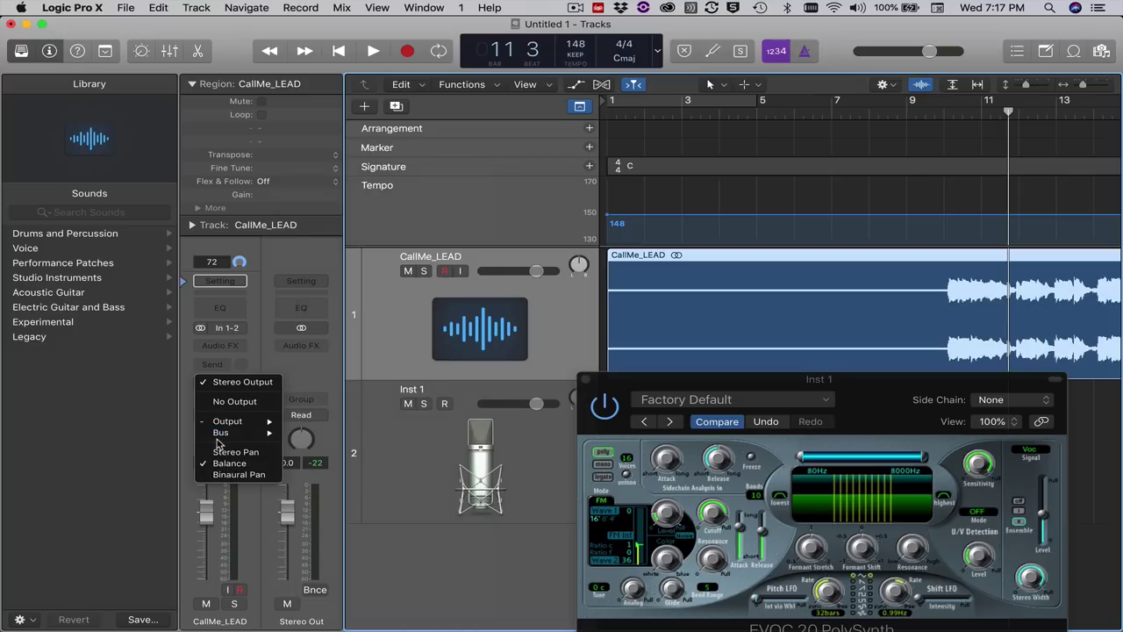
pyautogui.moveTo(221, 433)
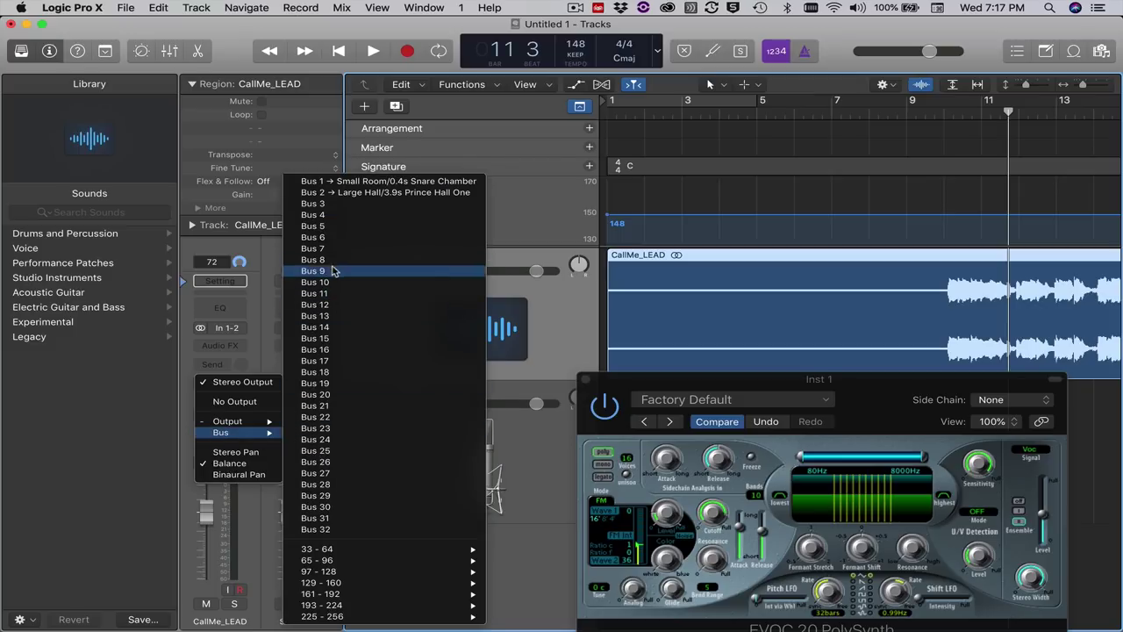
pyautogui.click(327, 206)
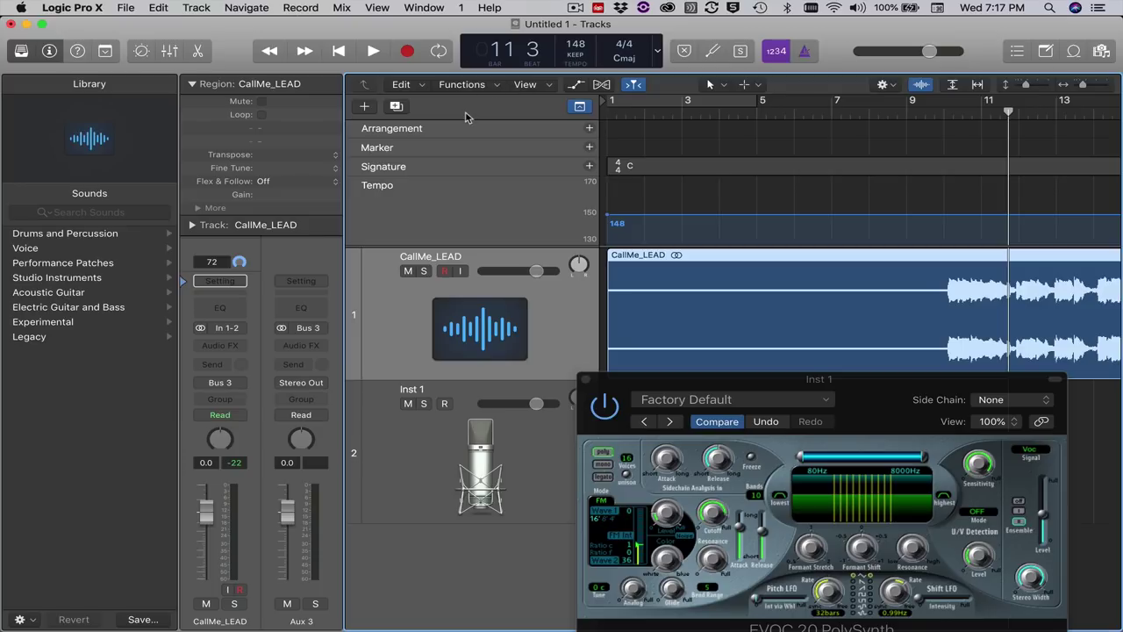
# - Show the Mixer and delete the Aux 3 channel despite its active bus routing
pyautogui.click(378, 8)
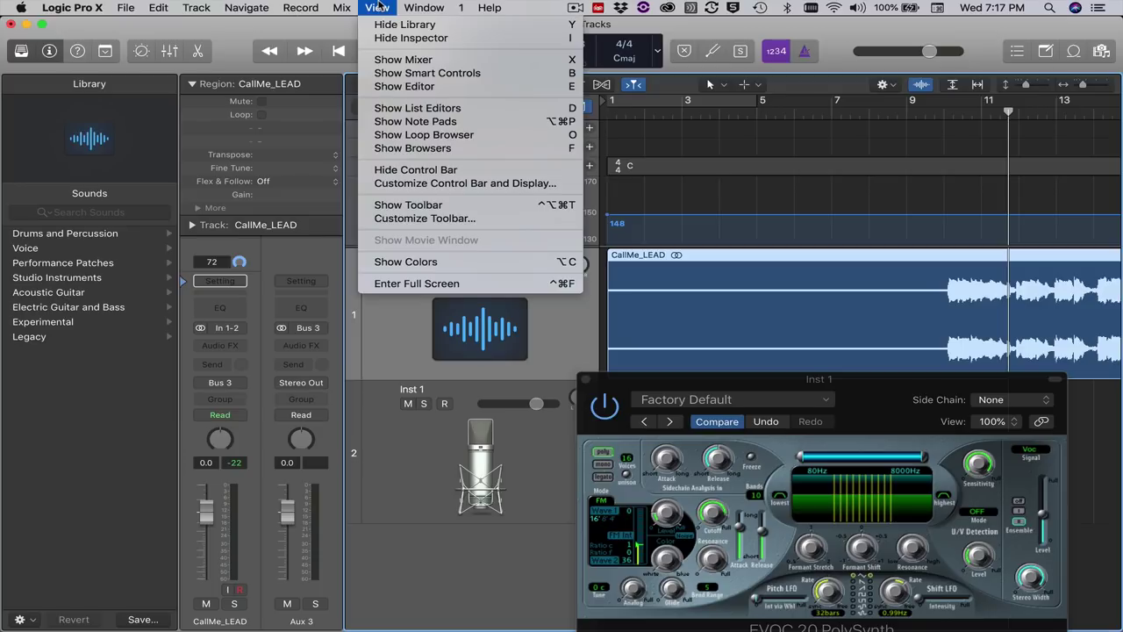
pyautogui.click(386, 60)
pyautogui.moveTo(674, 384); pyautogui.dragTo(132, 68)
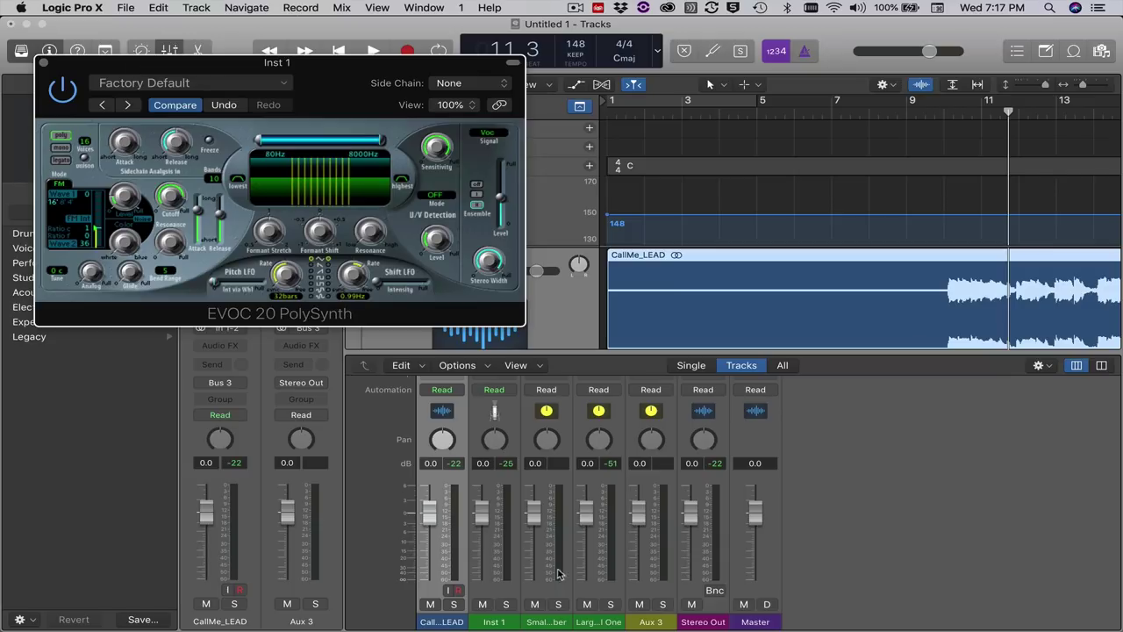
pyautogui.click(650, 622)
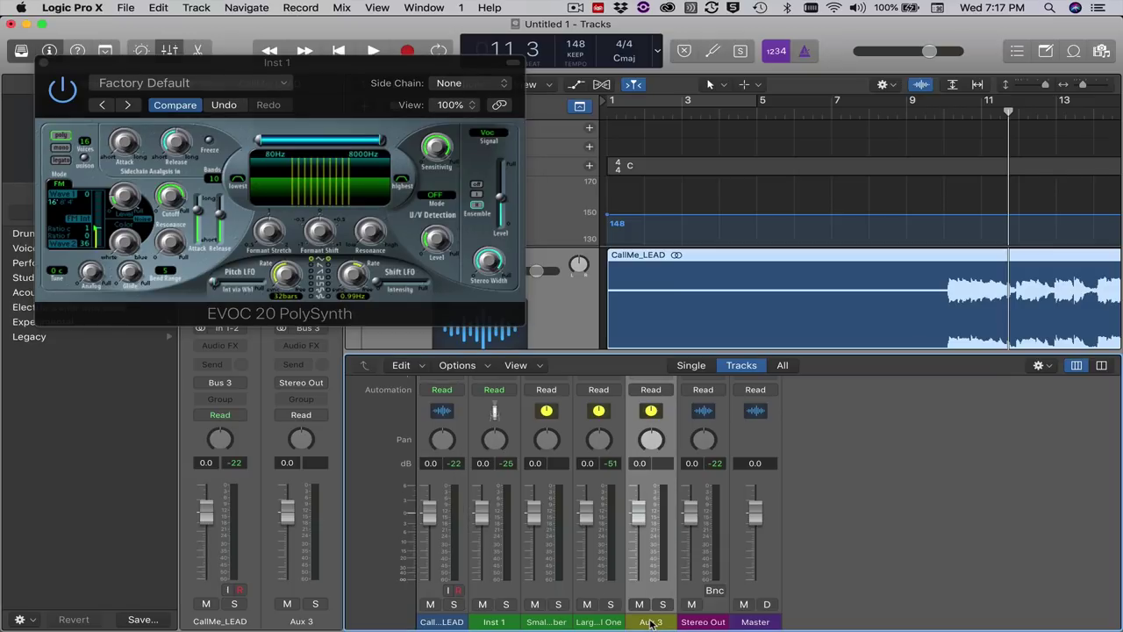
pyautogui.press('Delete')
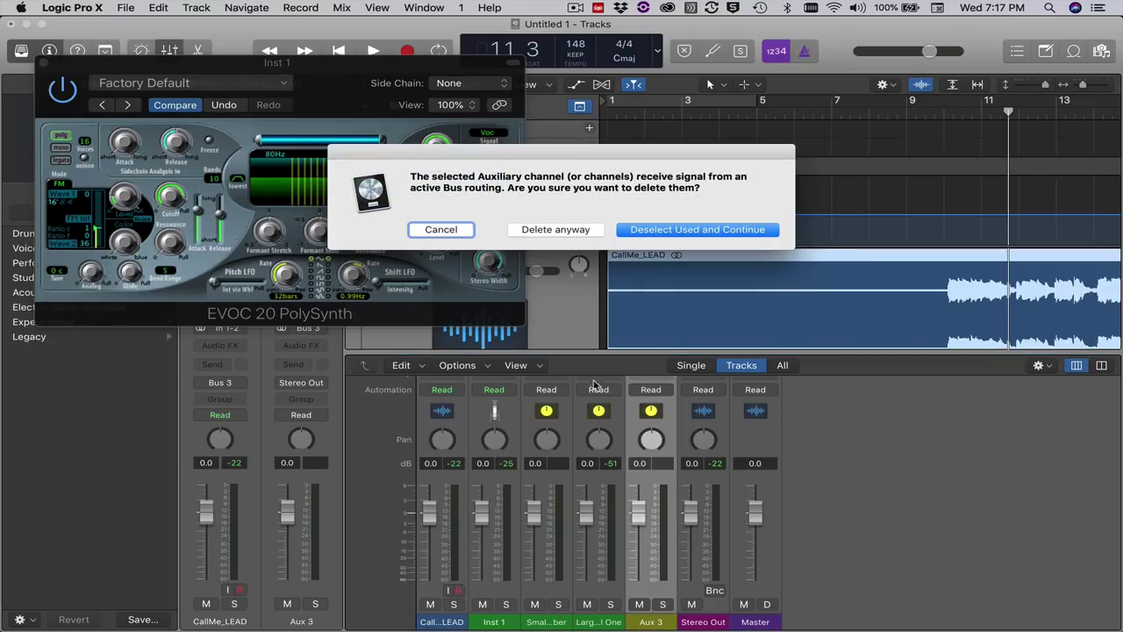
pyautogui.click(555, 229)
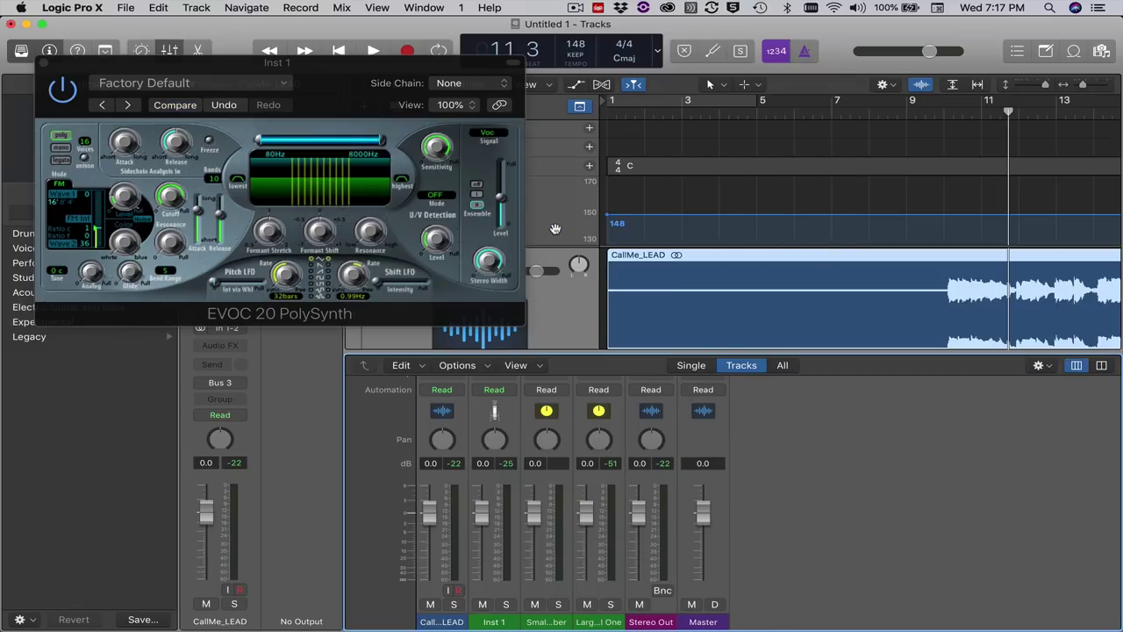
# - Move the EVOC 20 PolySynth window out of the way and collapse the Mixer pane
pyautogui.moveTo(376, 77); pyautogui.dragTo(925, 320)
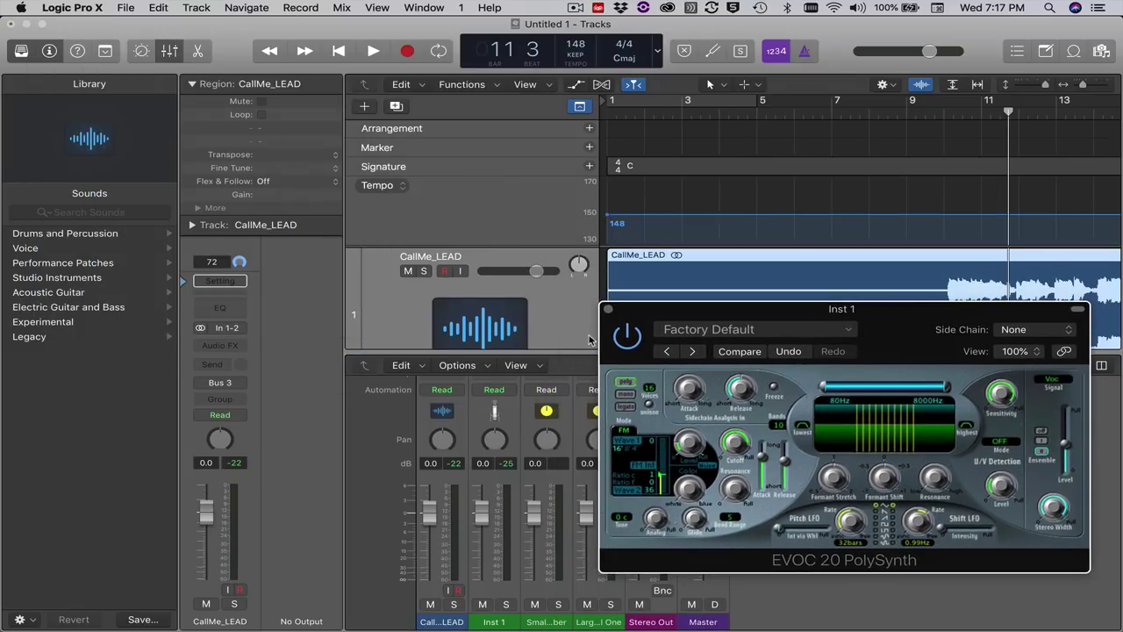
pyautogui.click(544, 359)
pyautogui.moveTo(416, 353); pyautogui.dragTo(446, 625)
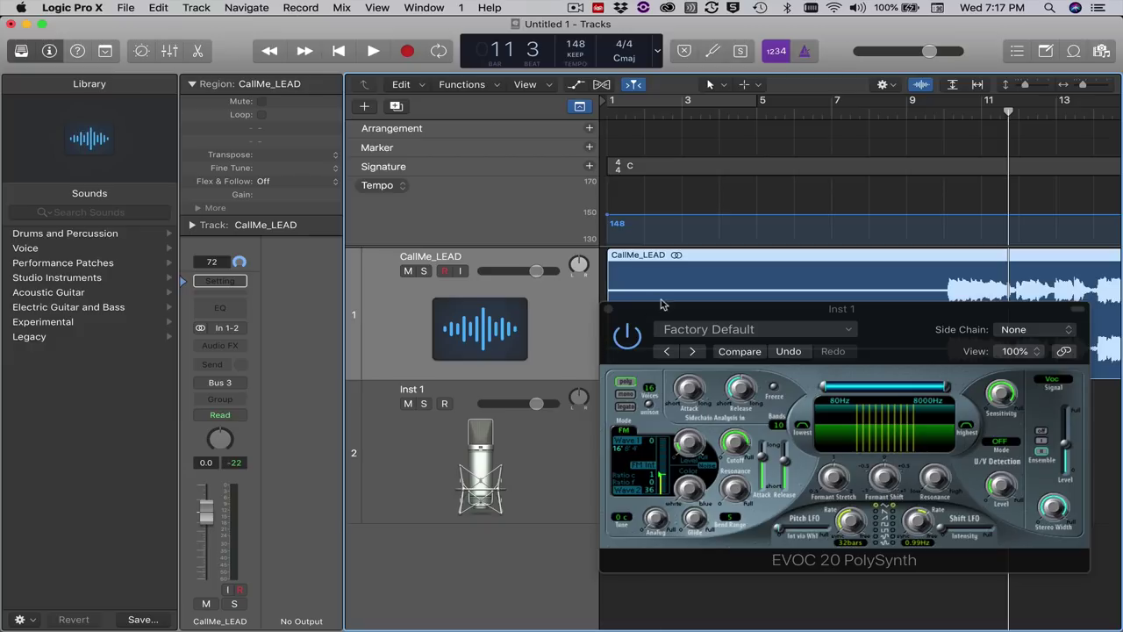
# - Set the EVOC 20 PolySynth's side chain to Bus 3, fed by CallMe_LEAD
pyautogui.moveTo(680, 308); pyautogui.dragTo(720, 373)
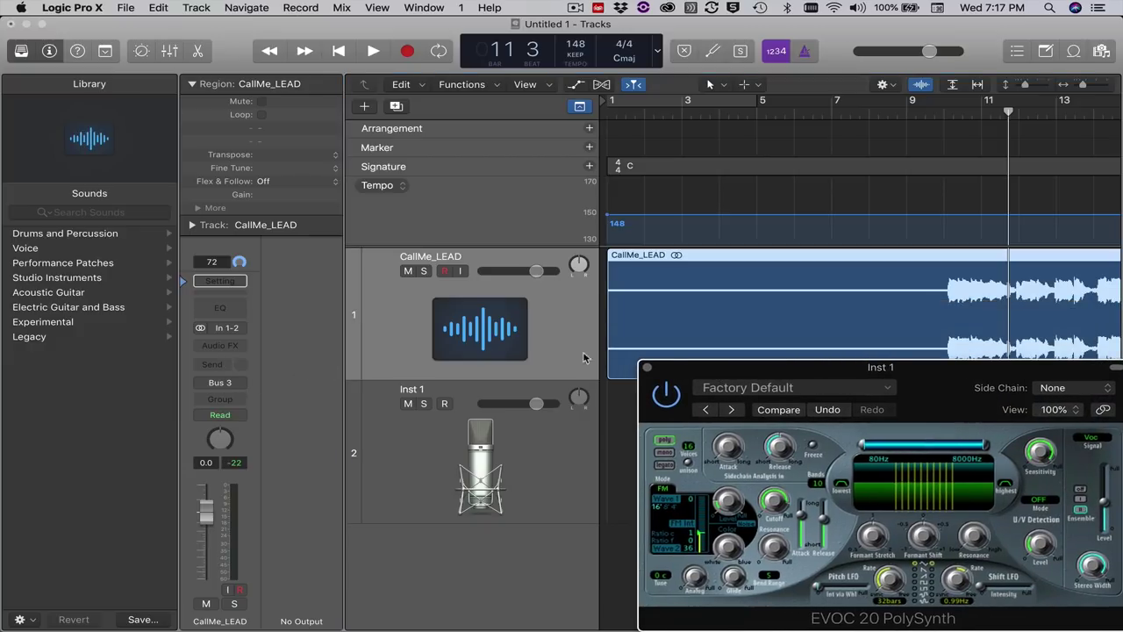
pyautogui.moveTo(743, 372); pyautogui.dragTo(664, 306)
pyautogui.moveTo(903, 368); pyautogui.dragTo(346, 99)
pyautogui.click(453, 90)
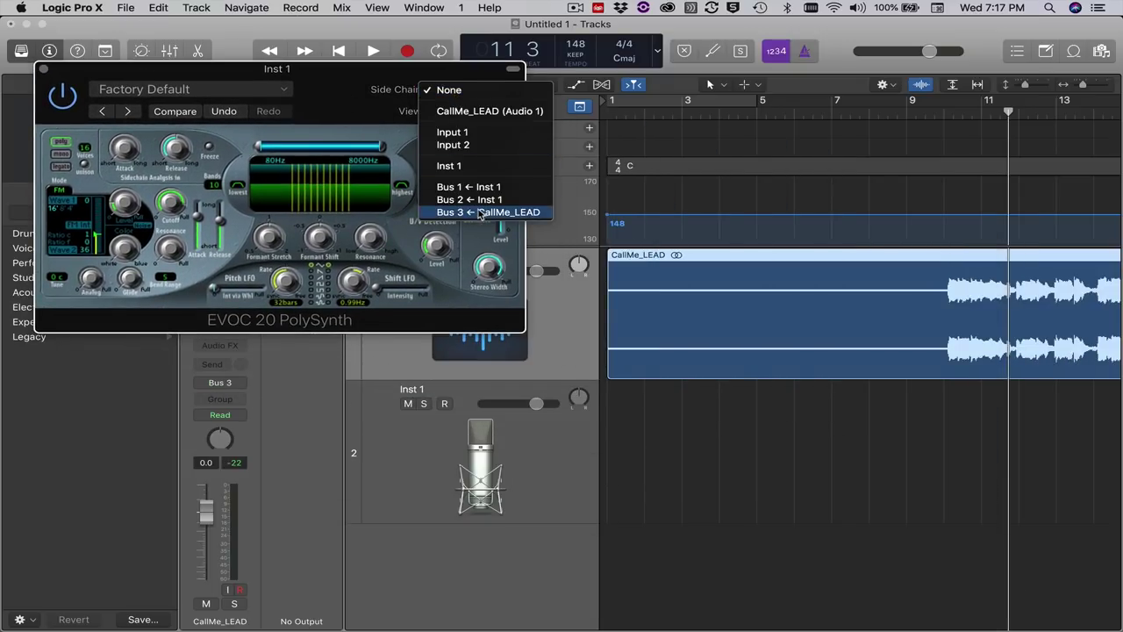
pyautogui.click(481, 212)
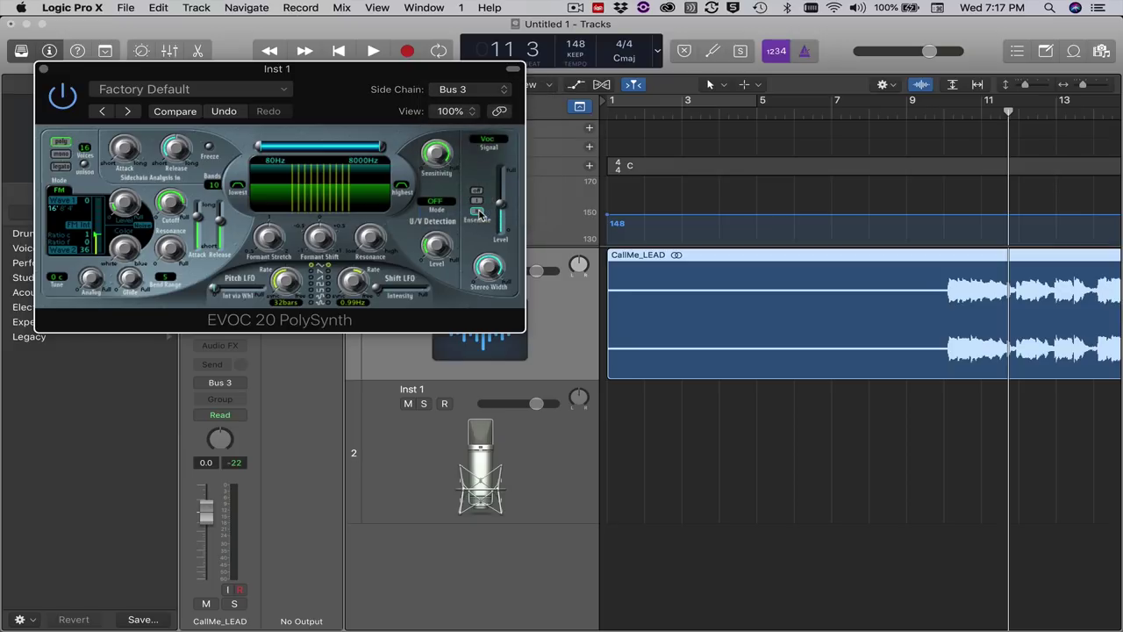
# - Move the synth window aside, then select the Inst 1 track and record-enable it
pyautogui.moveTo(349, 88); pyautogui.dragTo(932, 387)
pyautogui.click(430, 453)
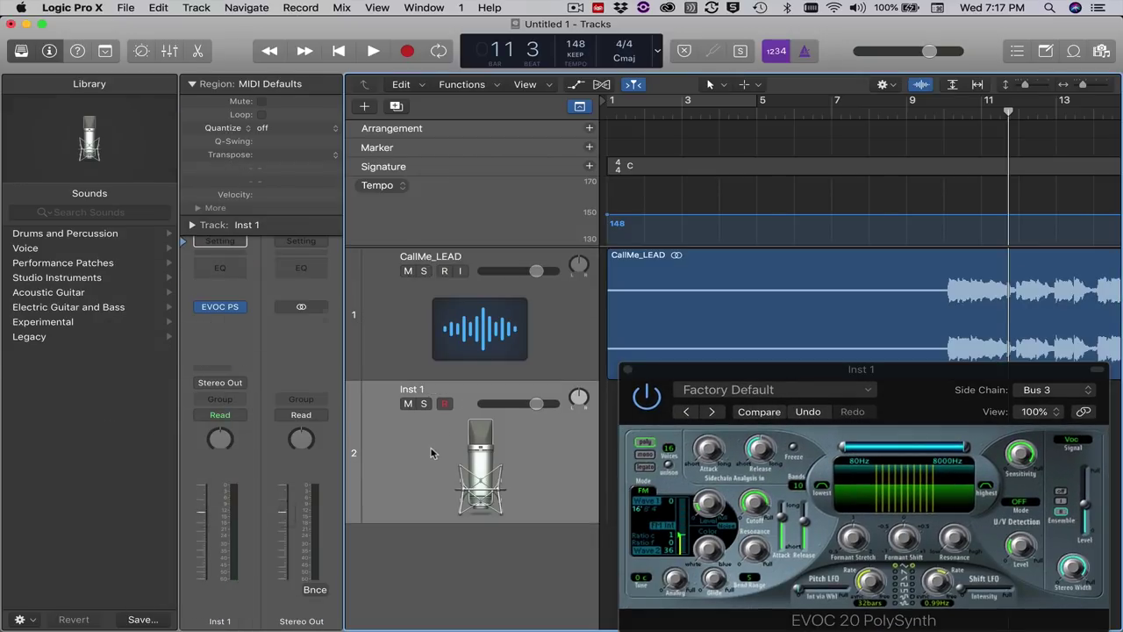
pyautogui.click(444, 404)
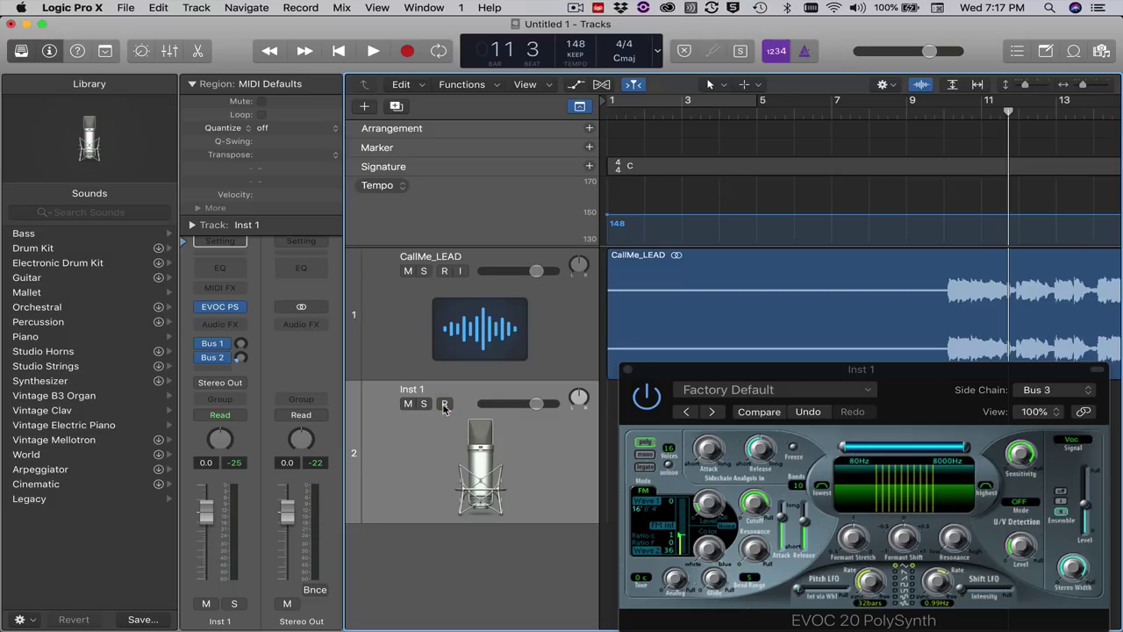
pyautogui.click(444, 404)
# - Switch the control bar's LCD display to the Custom layout
pyautogui.click(657, 51)
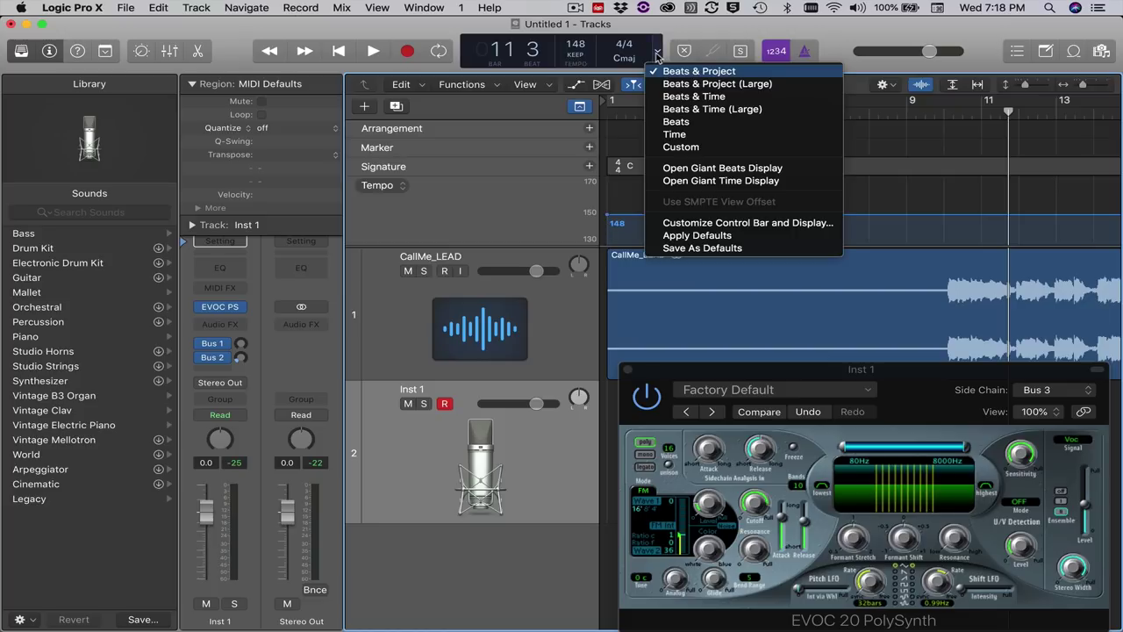
pyautogui.click(681, 147)
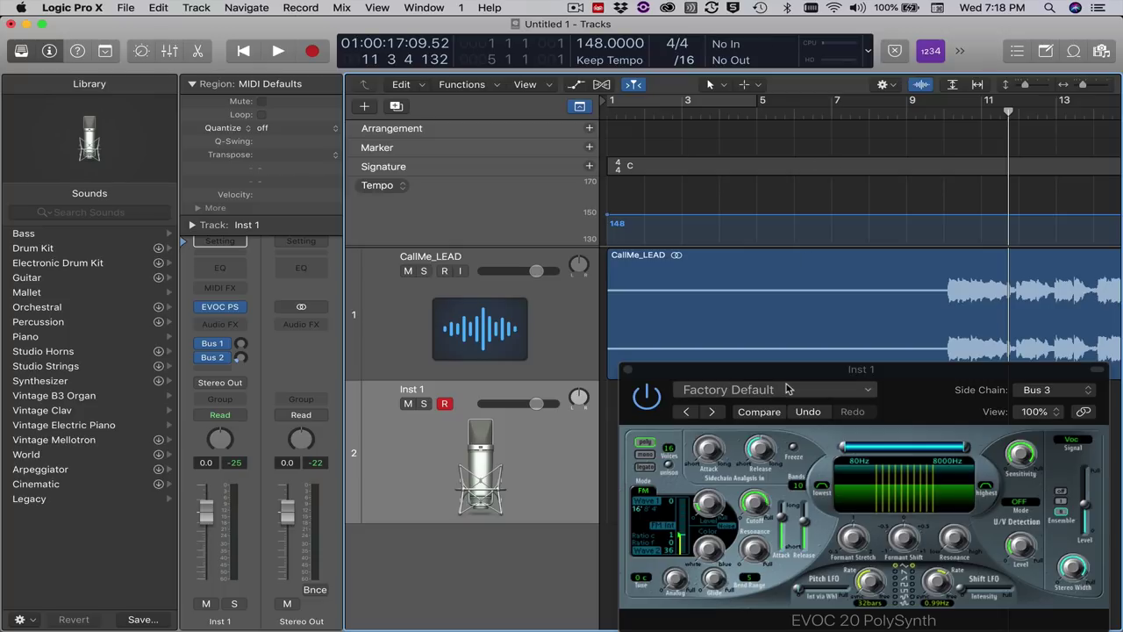
# - Go to bar 9 and play the project from there to audition the vocoder, then stop playback
pyautogui.press('/')
pyautogui.write('9')
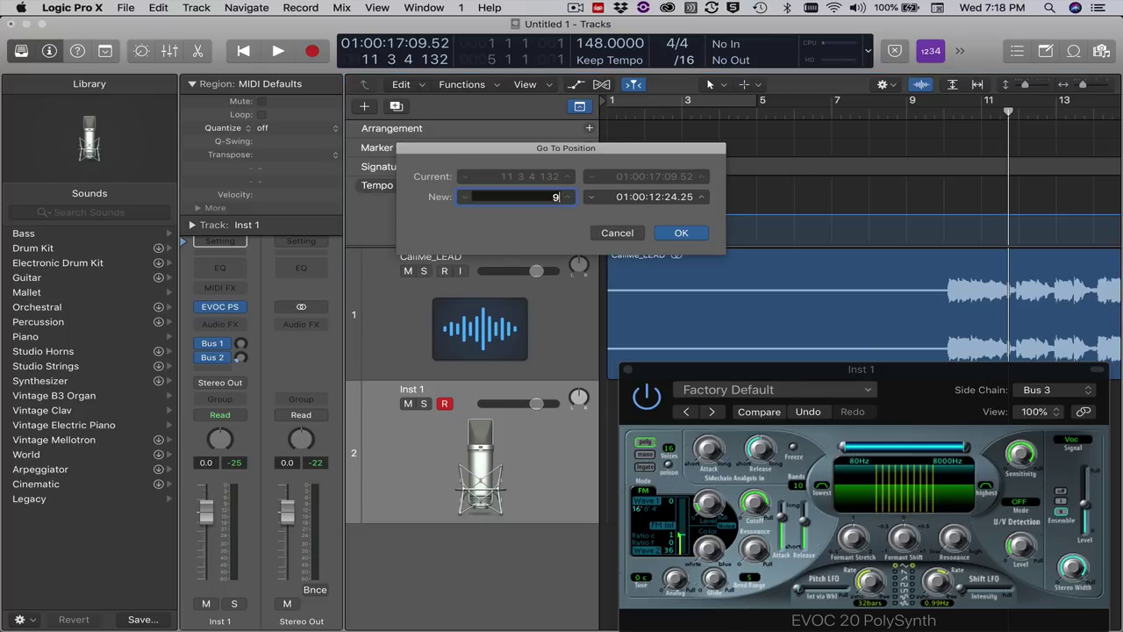
pyautogui.press('Return')
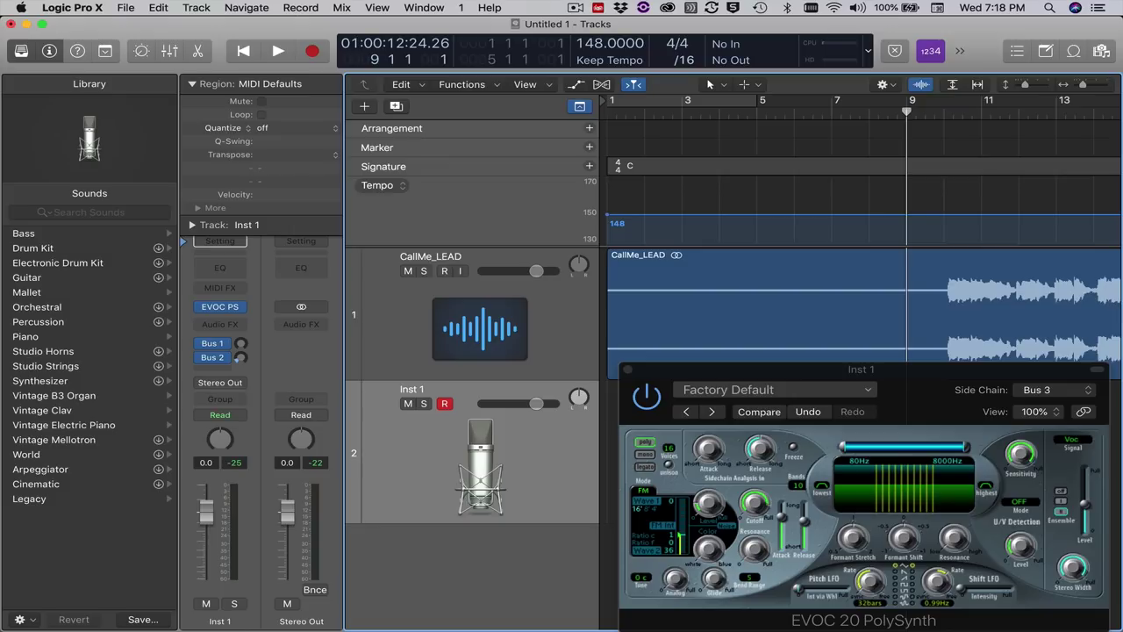
pyautogui.press('space')
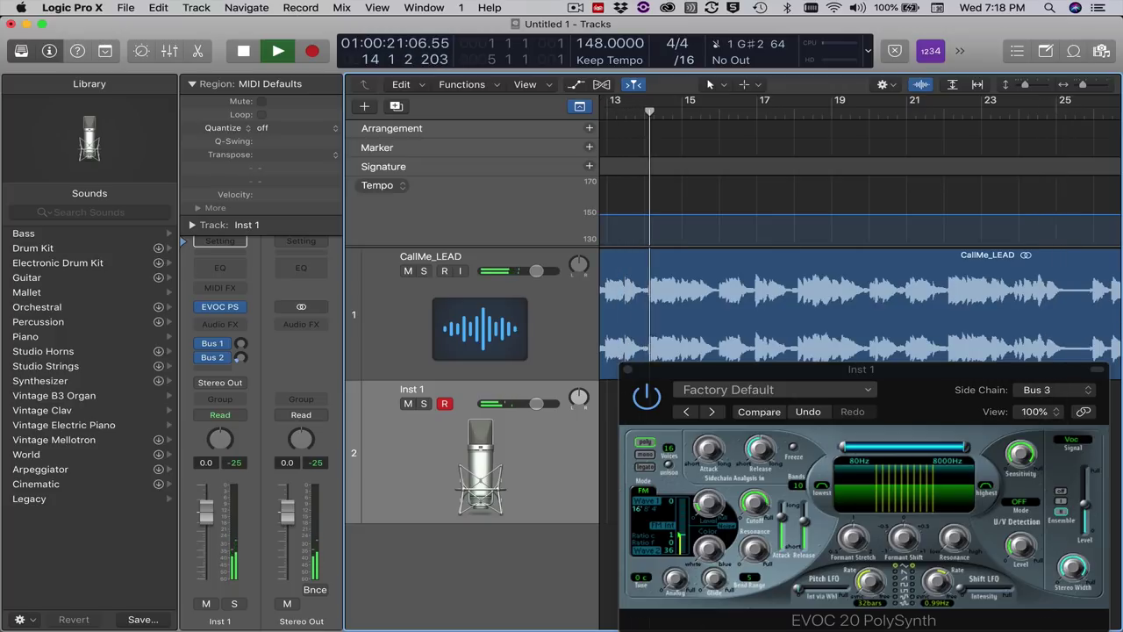
pyautogui.press('space')
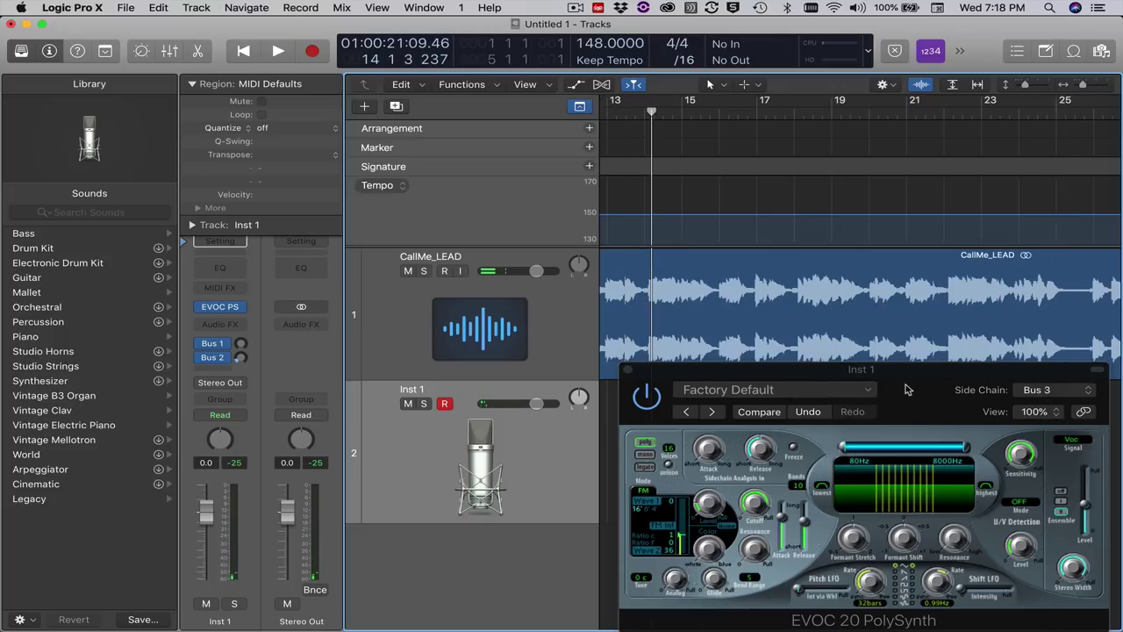
# - Move the EVOC 20 PolySynth window clear, then shorten its Attack to 0.01 ms and its Release to near the short end
pyautogui.moveTo(909, 389); pyautogui.dragTo(342, 112)
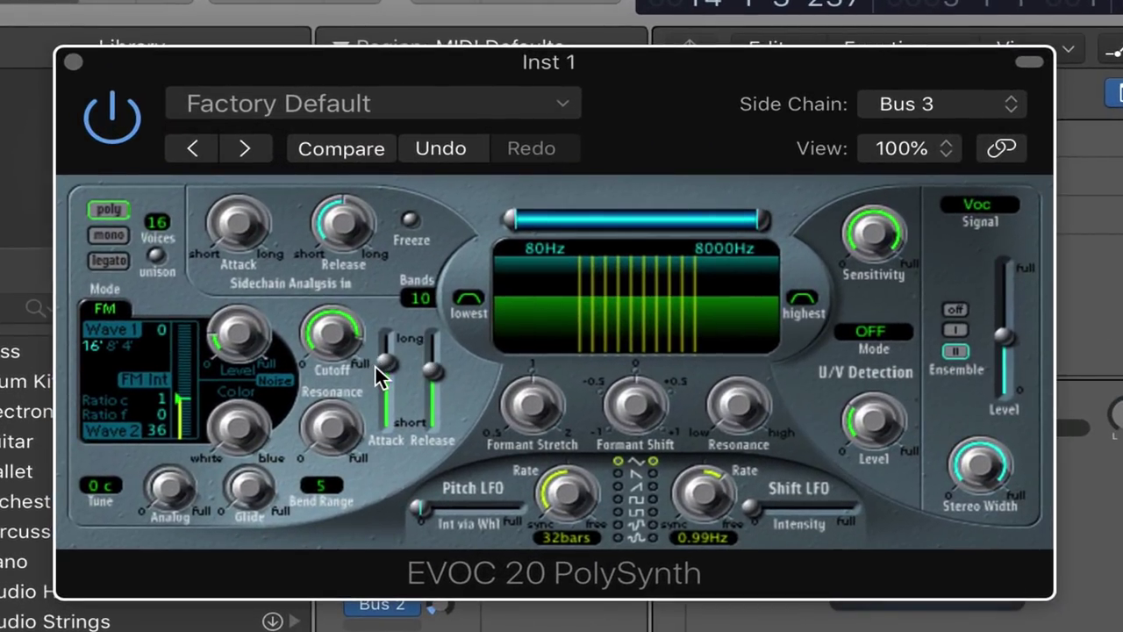
pyautogui.moveTo(377, 365); pyautogui.dragTo(394, 423)
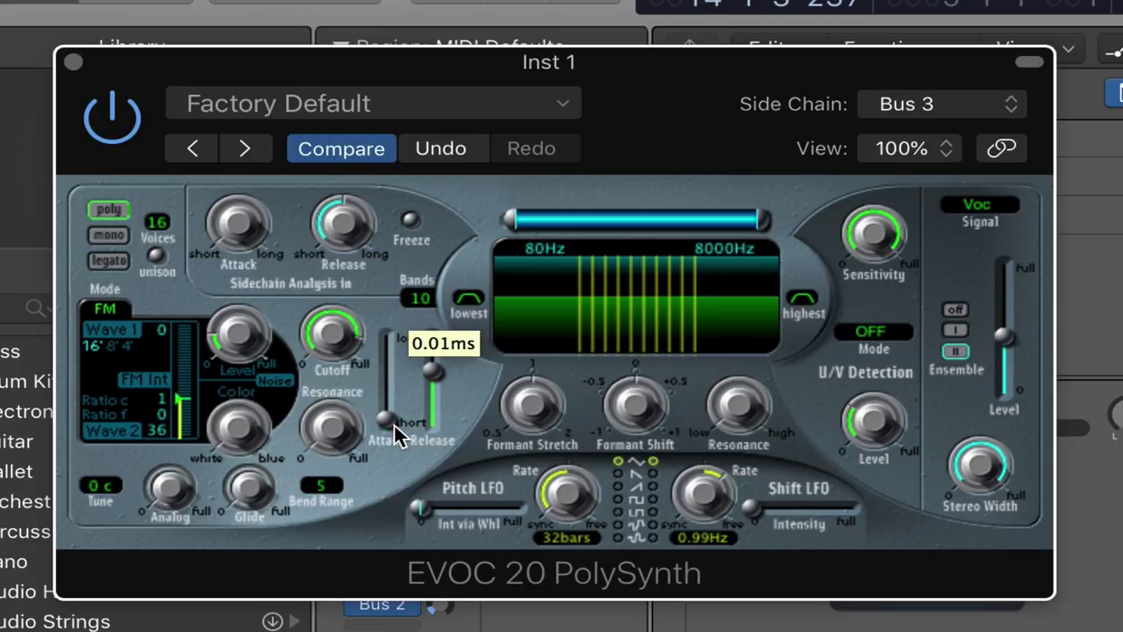
pyautogui.click(431, 377)
pyautogui.moveTo(431, 376); pyautogui.dragTo(433, 418)
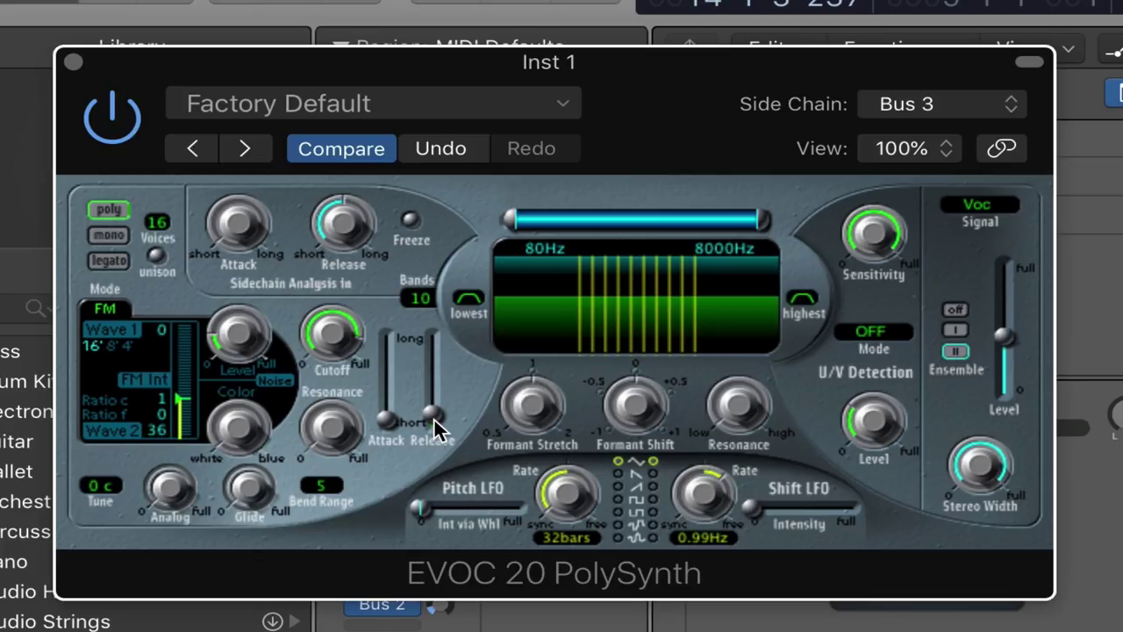
# - Return the playhead to bar 9 for another pass through the vocal
pyautogui.press('/')
pyautogui.write('9')
pyautogui.press('Return')
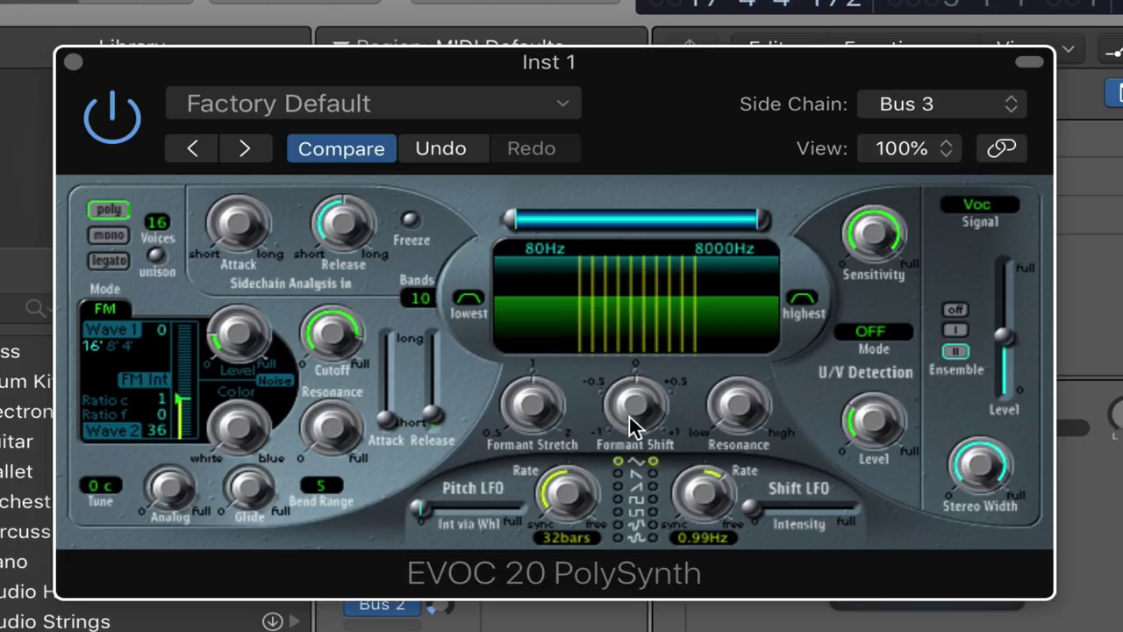
# - Raise the vocoder's Formant Shift moderately above 0 and its Formant Stretch well above 1 during playback
pyautogui.moveTo(639, 414); pyautogui.dragTo(637, 339)
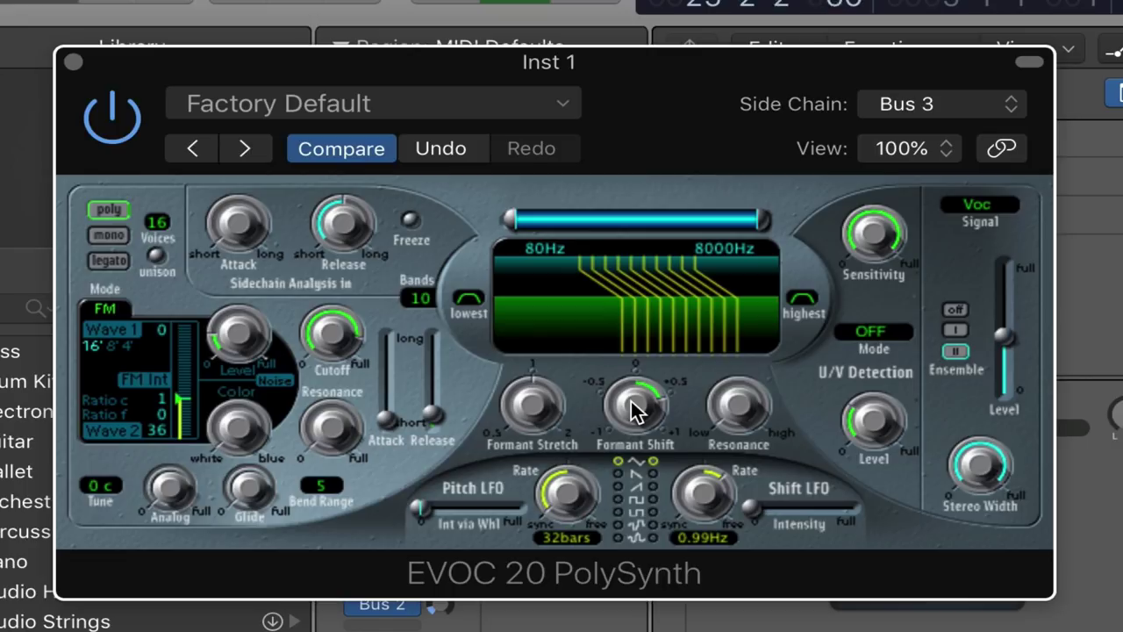
pyautogui.moveTo(635, 409); pyautogui.dragTo(690, 427)
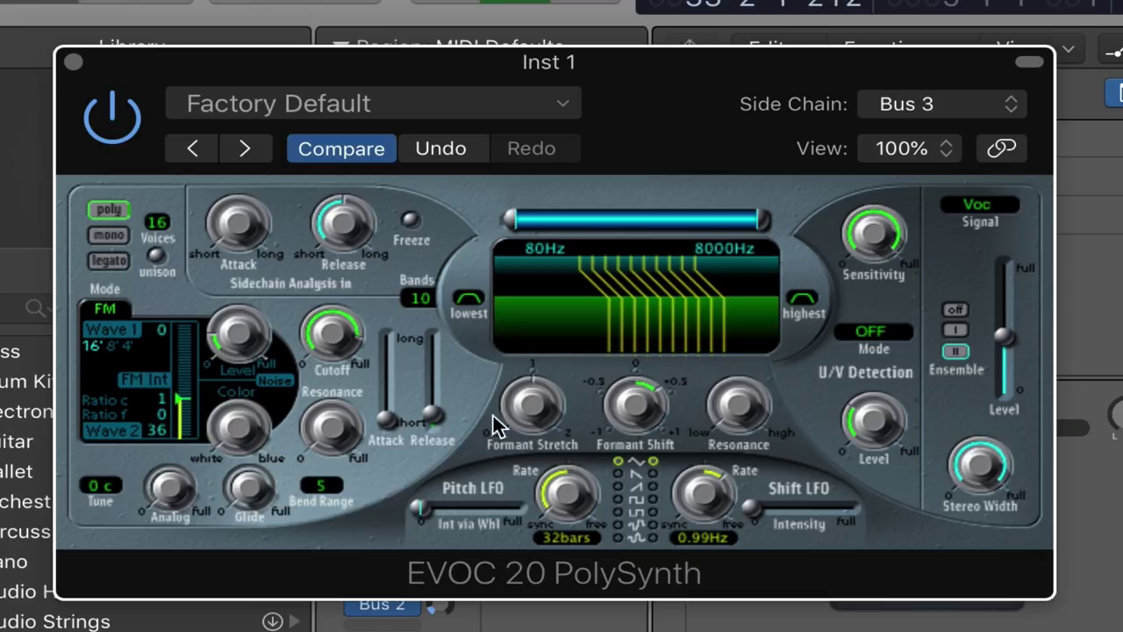
pyautogui.moveTo(546, 419); pyautogui.dragTo(520, 242)
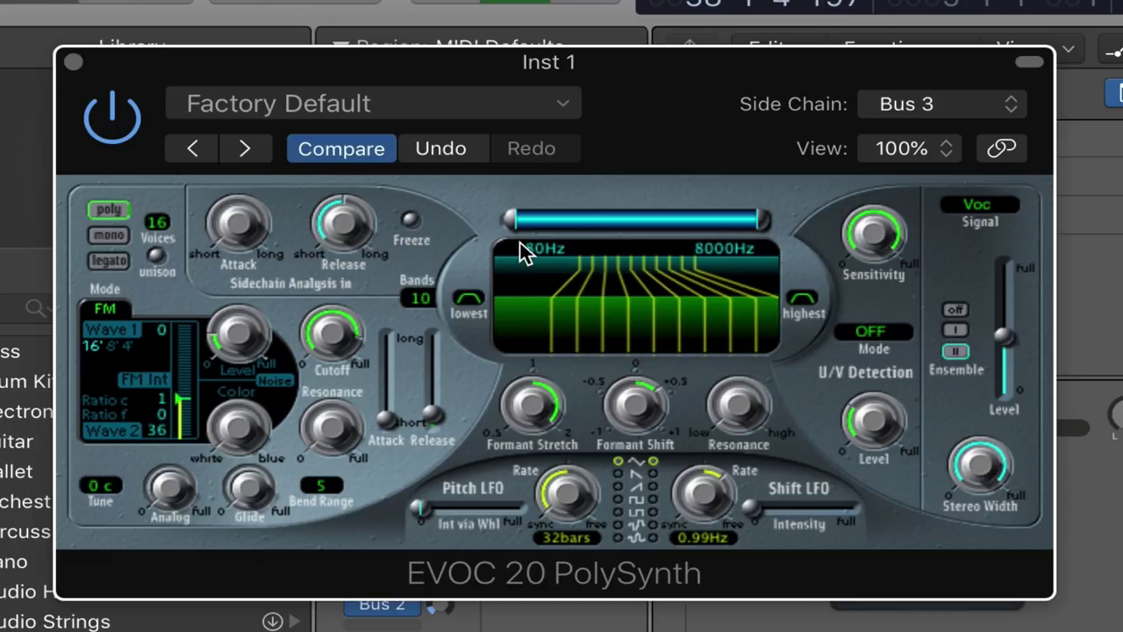